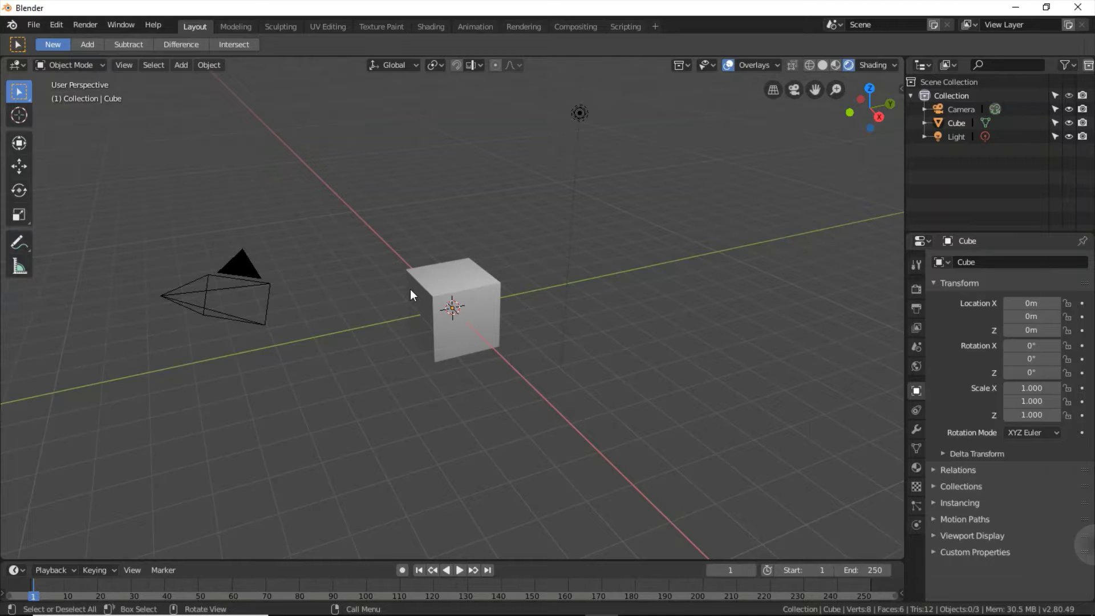
Delete the default cube and add a UV sphere mesh in its place
left_click(480, 302)
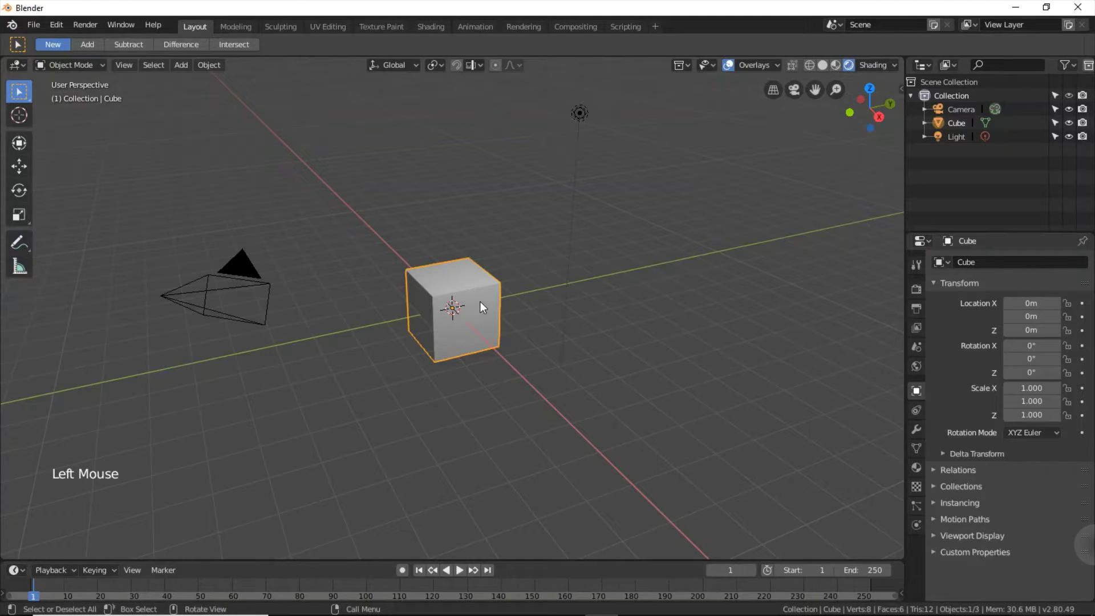
key("Delete")
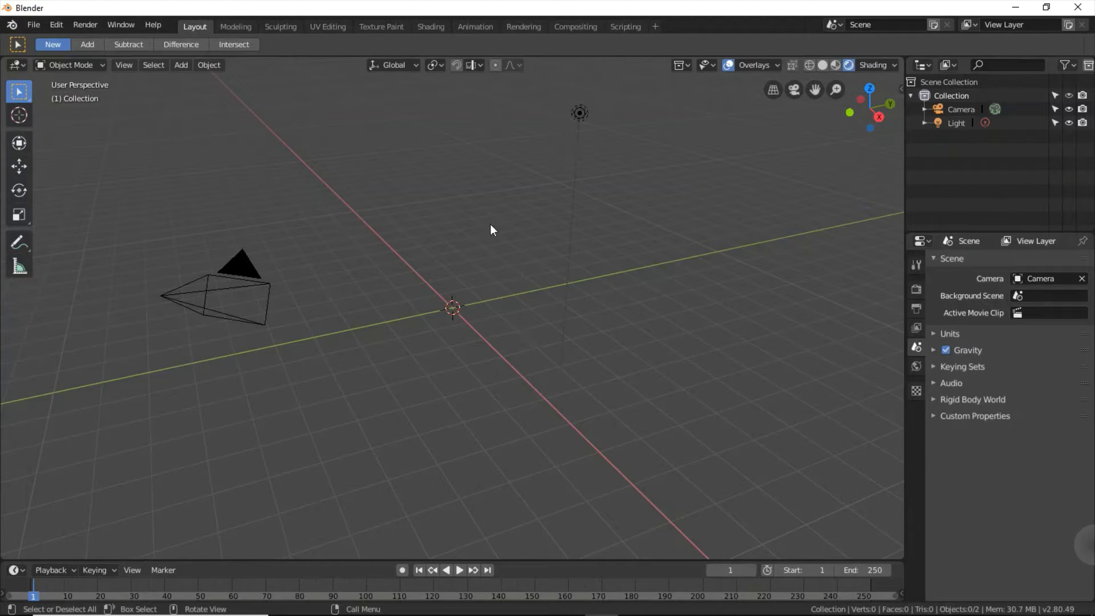
left_click(181, 65)
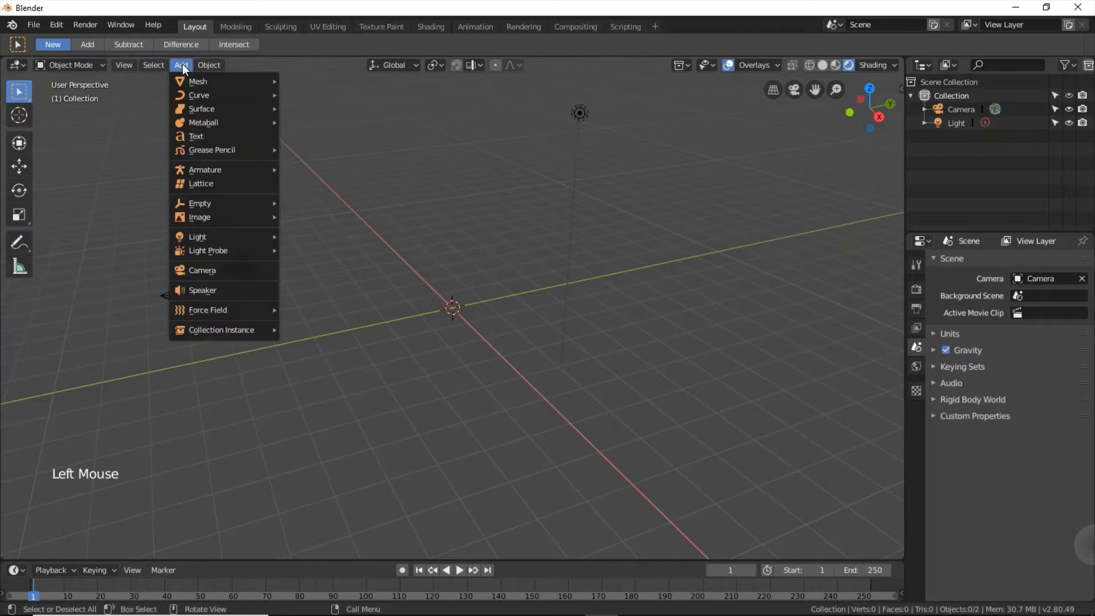
mouse_move(188, 82)
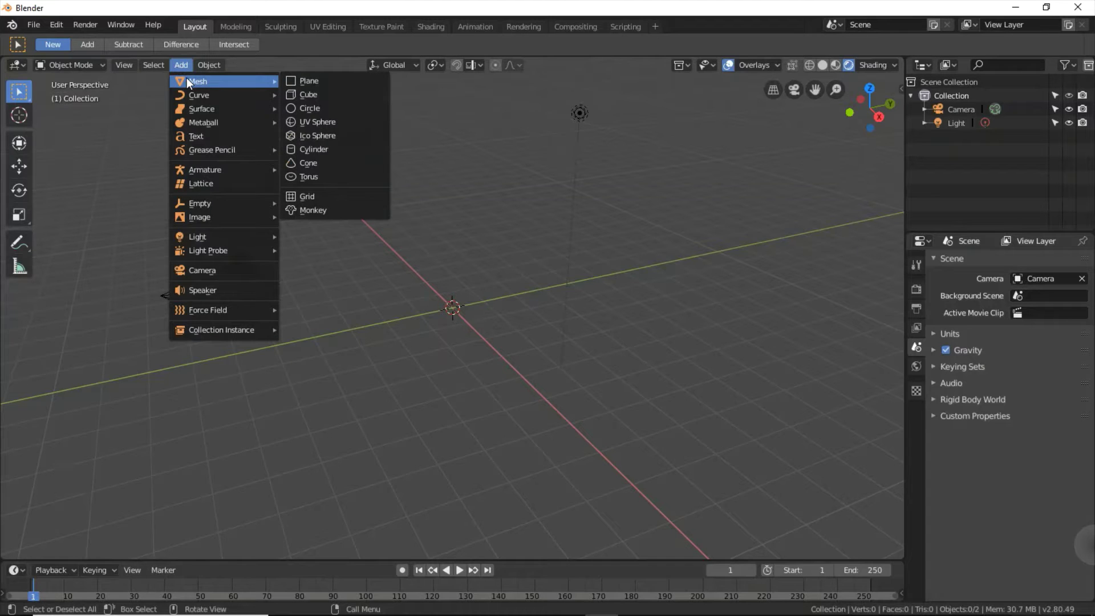
left_click(317, 122)
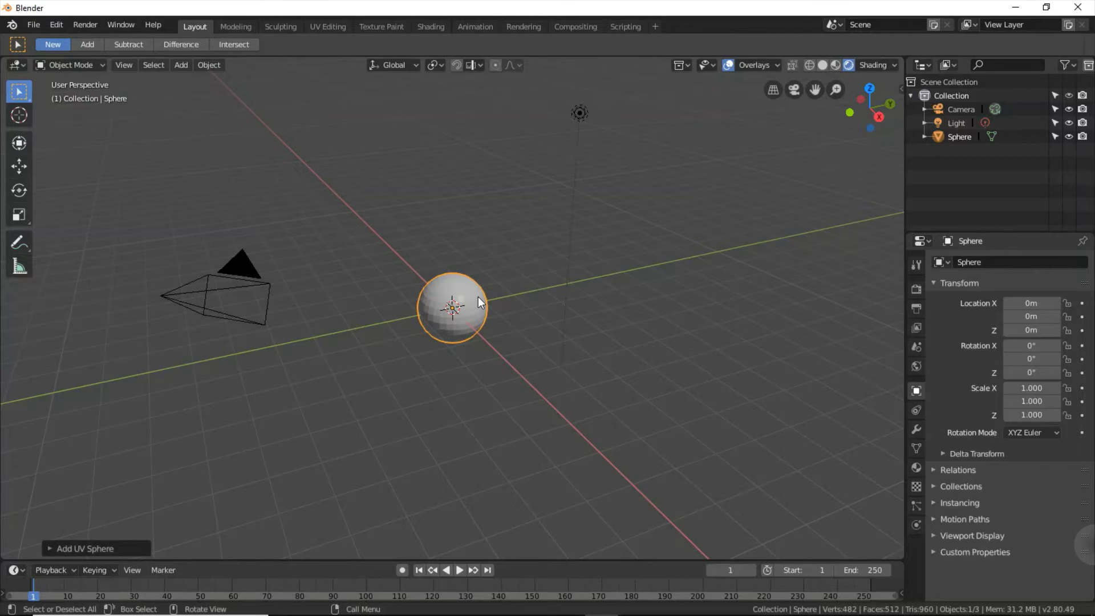
Create a new material for the sphere and set its base color to a saturated green
left_click(916, 468)
left_click(1019, 319)
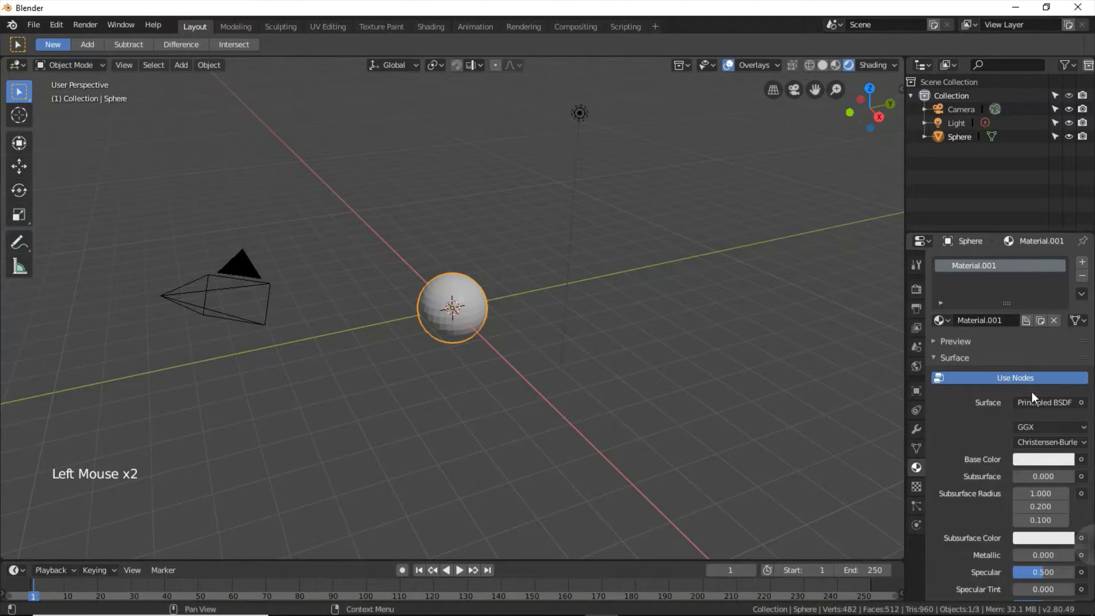
left_click(1035, 457)
left_click(1019, 461)
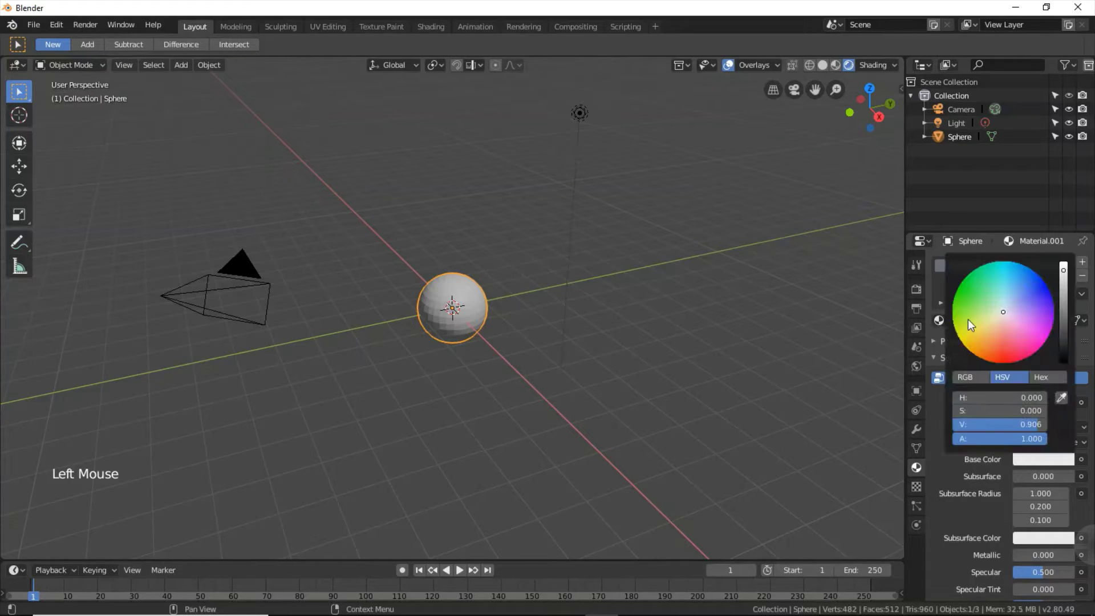
left_click(958, 297)
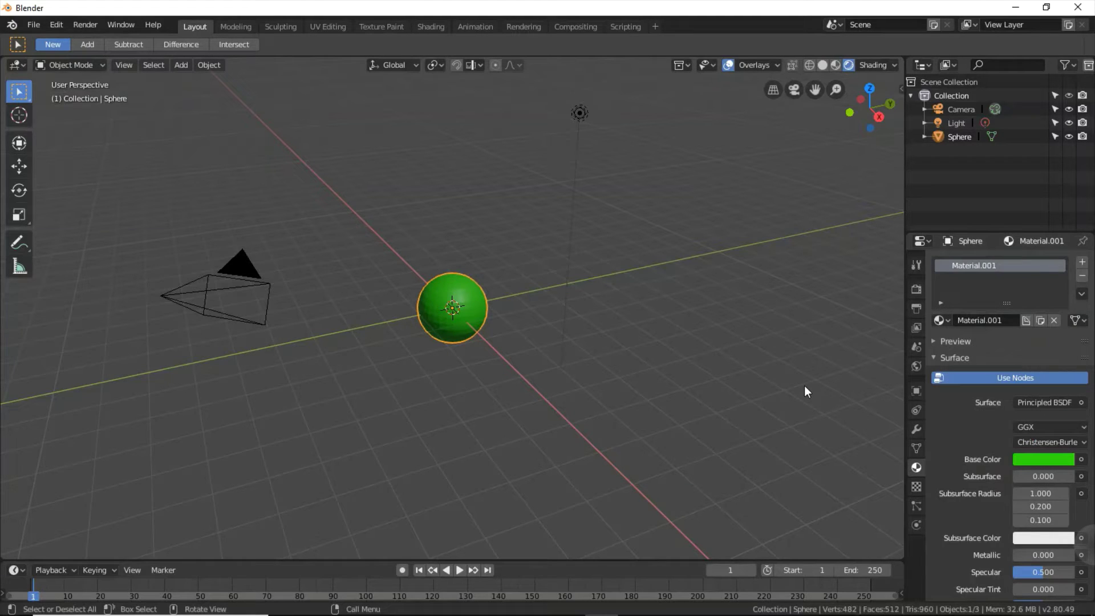
Render the green sphere as an image, then switch the render result to Slot 2 and minimize the render window
left_click(86, 25)
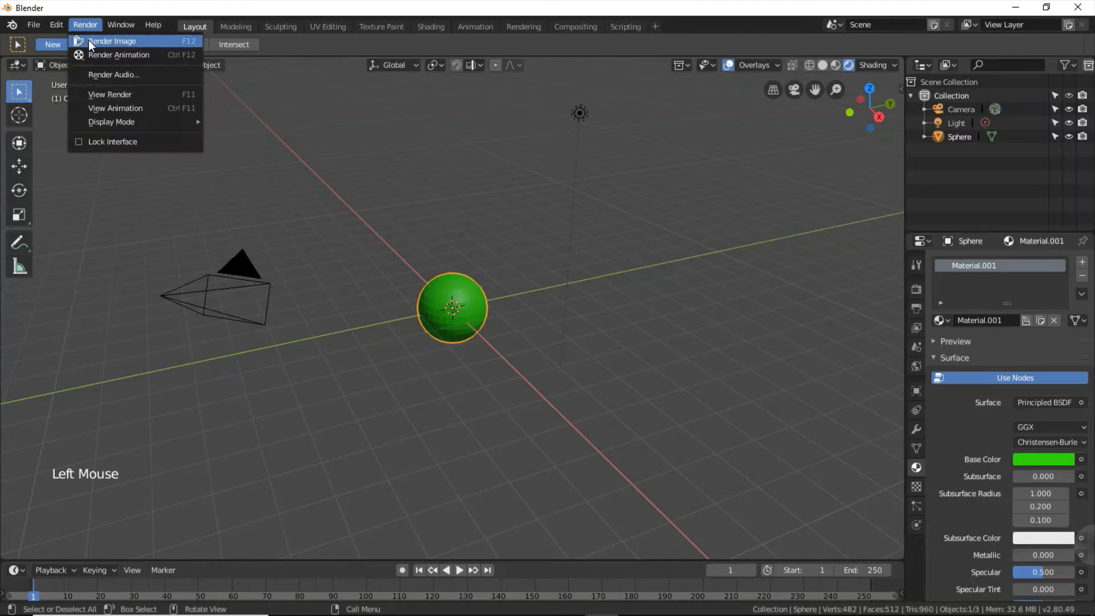
left_click(88, 40)
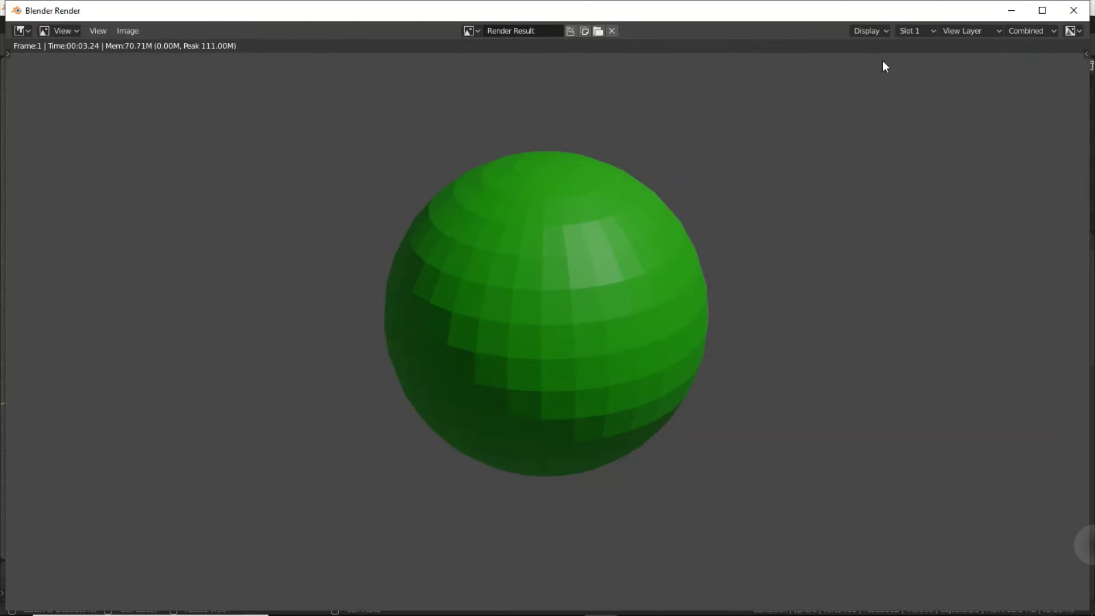
left_click(933, 32)
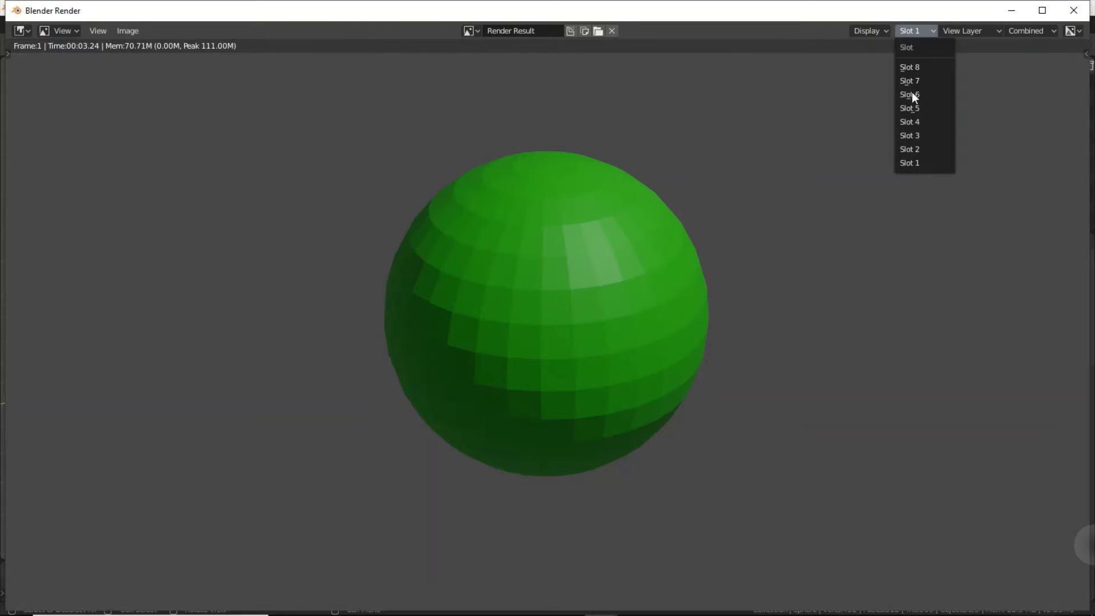
left_click(910, 149)
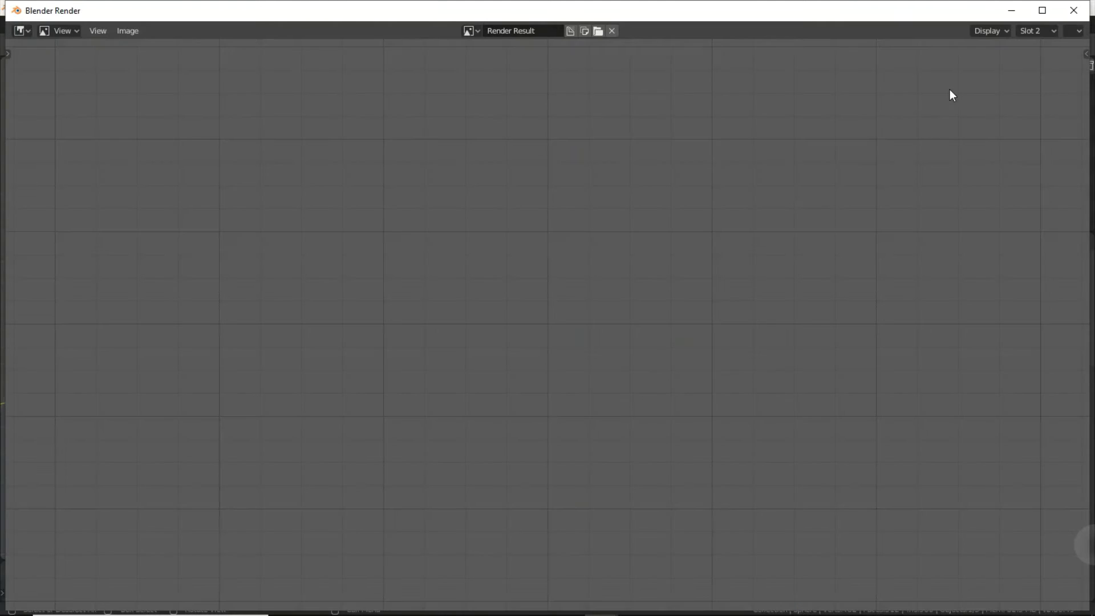
left_click(1009, 13)
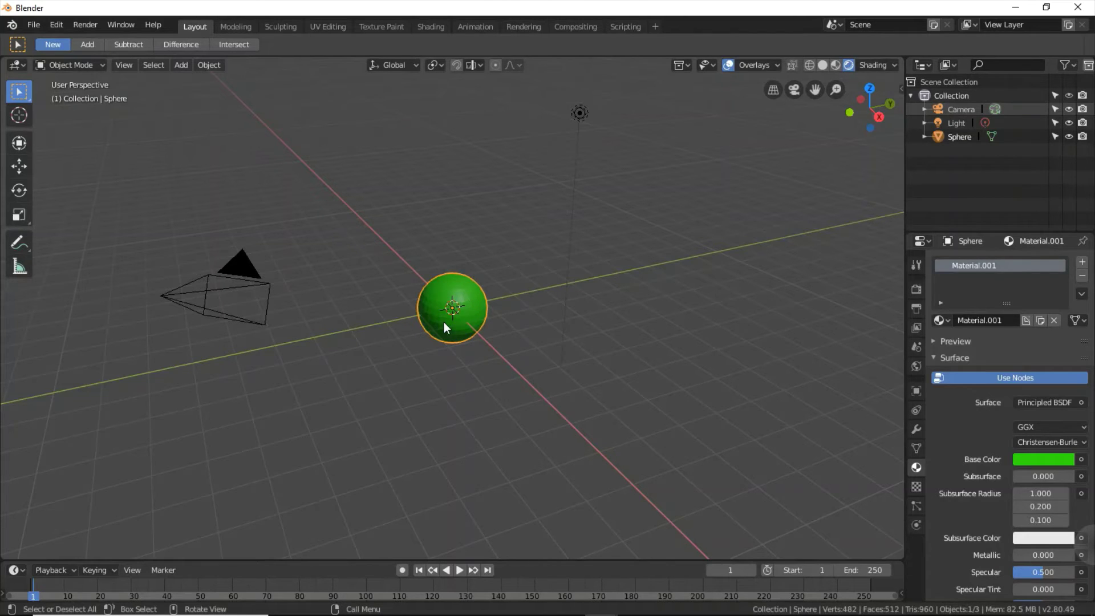
Set the sphere's base color to orange (about H 0.046, S 0.945), render the image and bring up the render window
left_click(1049, 459)
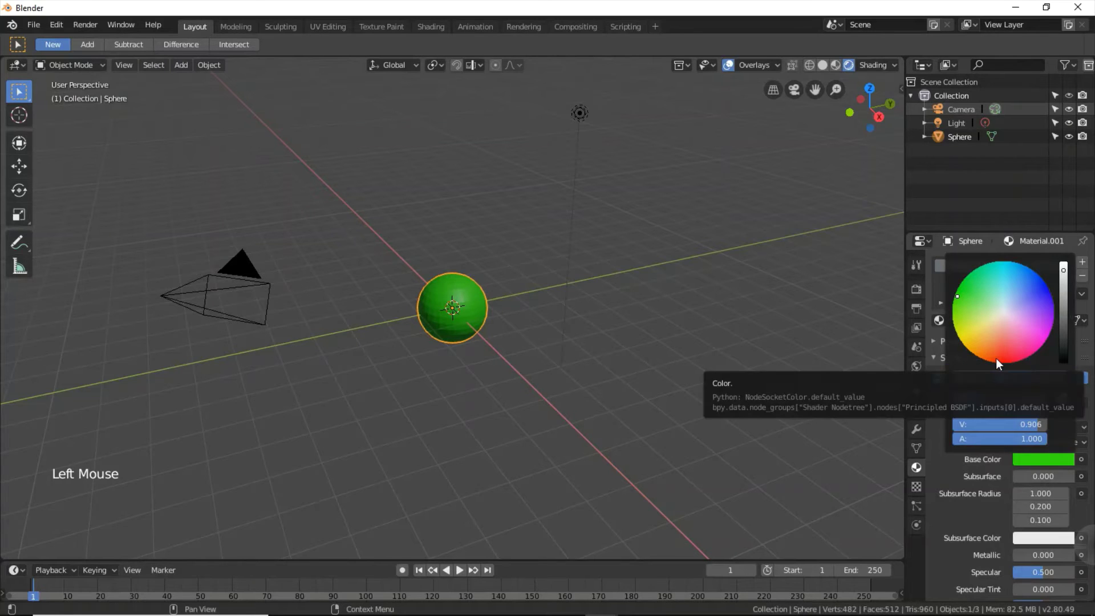
left_click(990, 358)
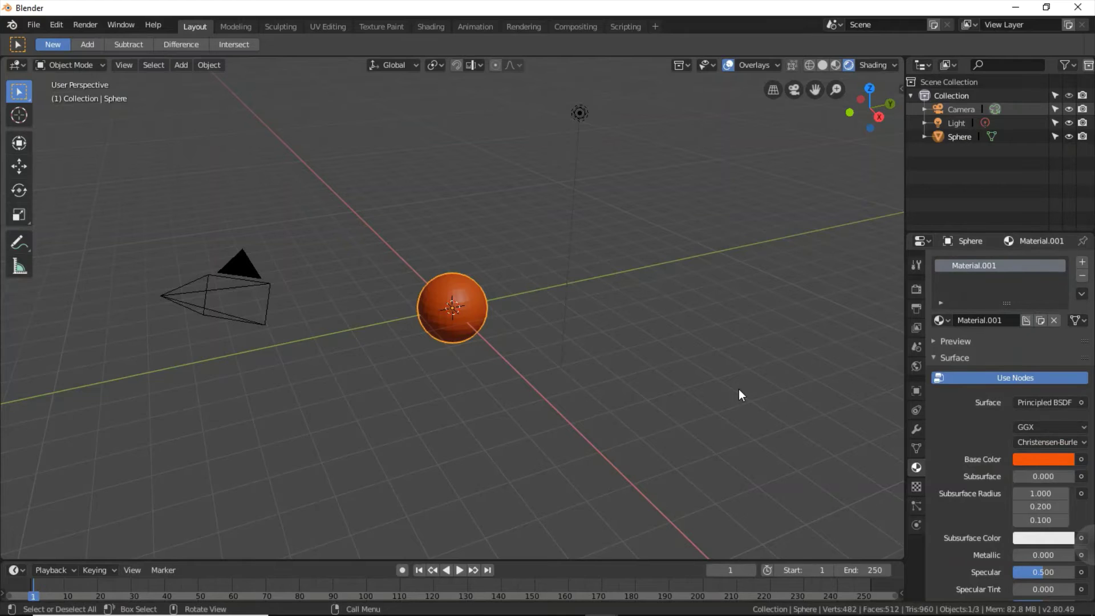
left_click(80, 26)
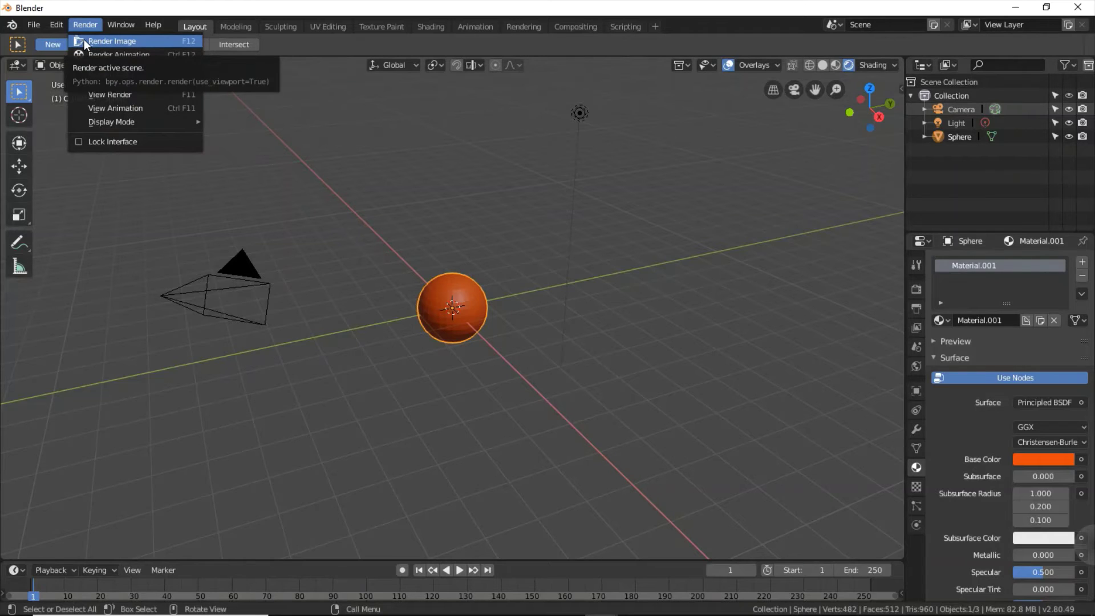
left_click(84, 40)
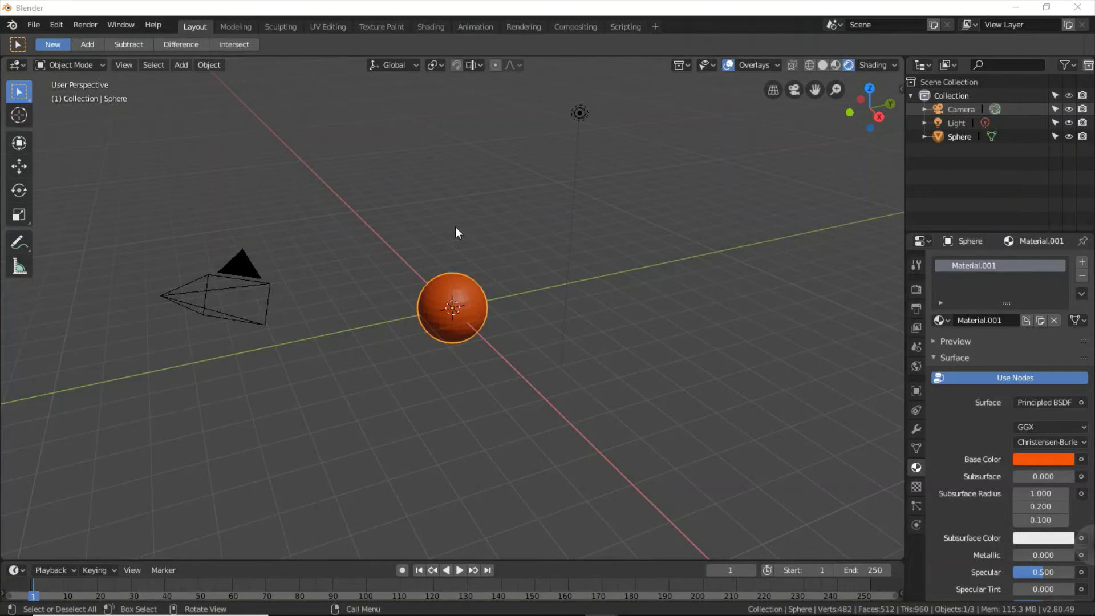
mouse_move(598, 611)
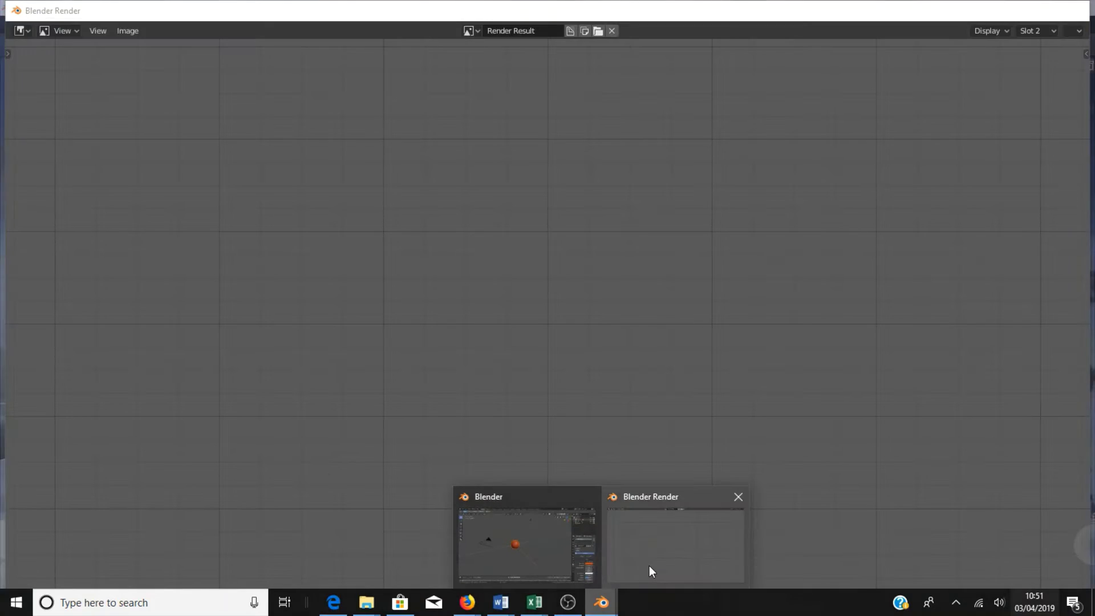
left_click(650, 568)
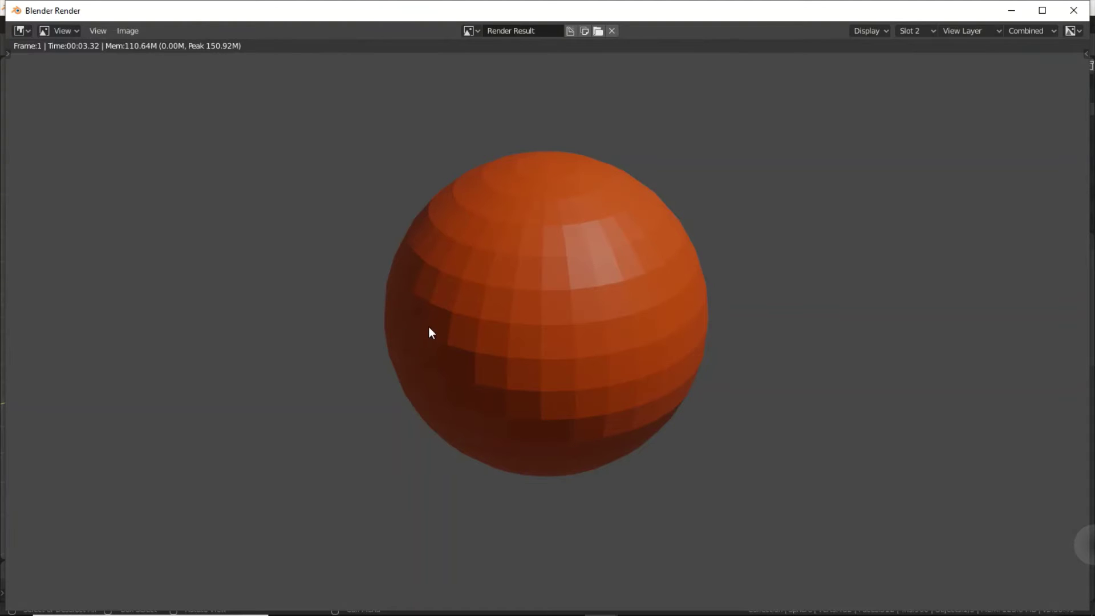
Switch the render result to Slot 3 and minimize the render window to get back to the scene
left_click(908, 32)
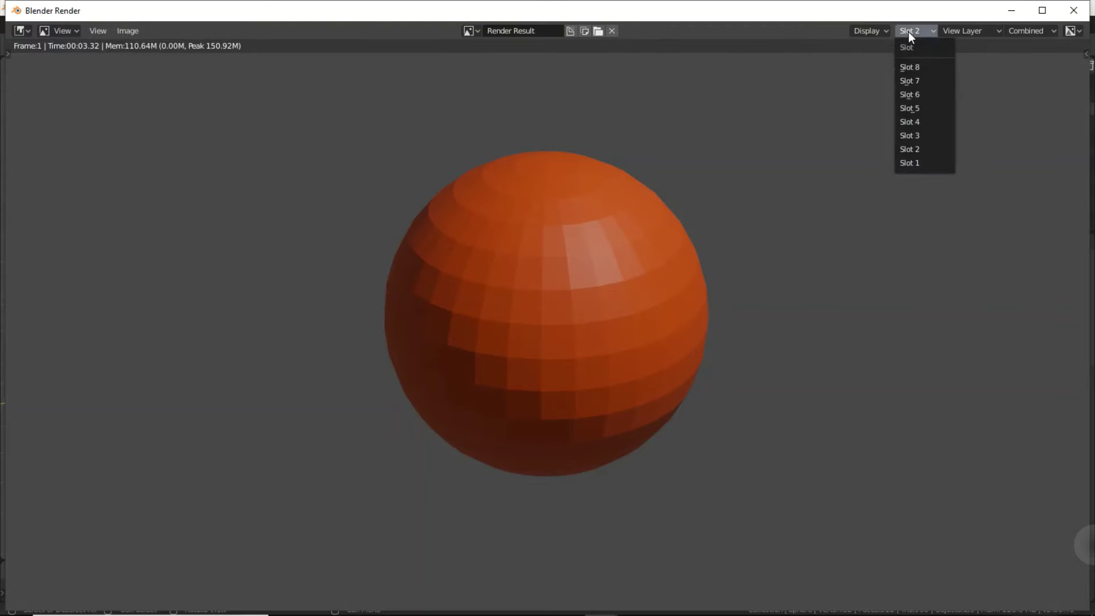
left_click(914, 137)
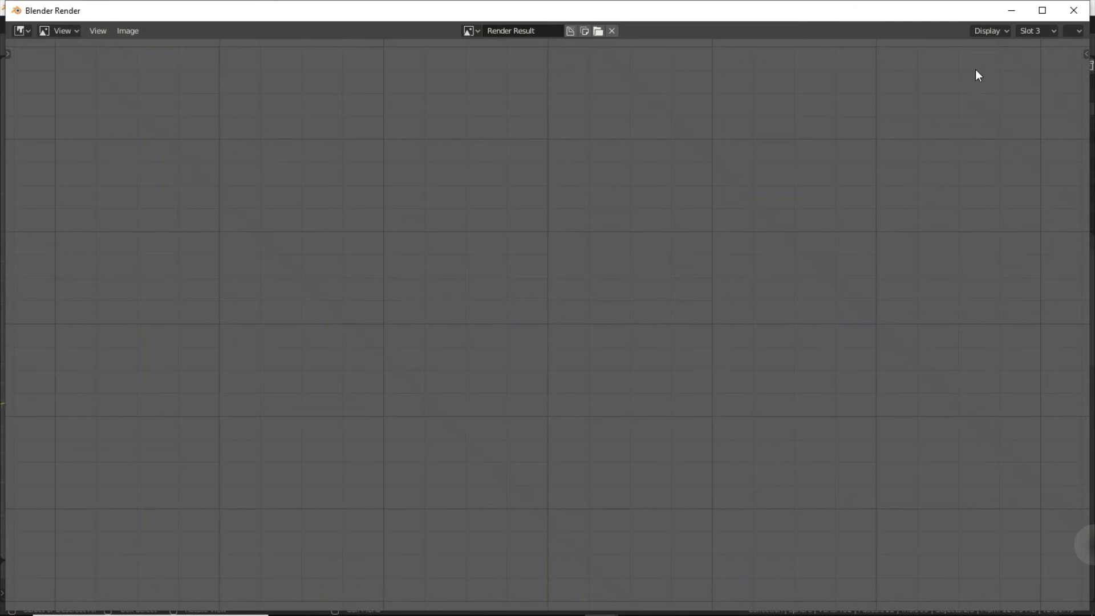
left_click(1011, 12)
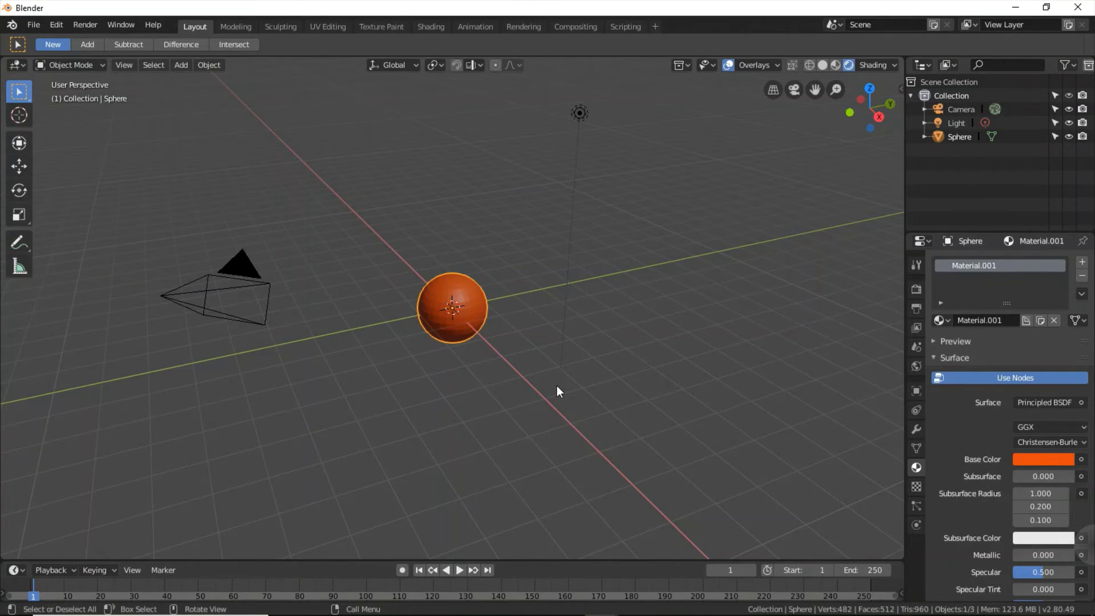
Set the sphere's base color to blue (about H 0.652, S 0.947), render the image and bring up the render window
left_click(1019, 459)
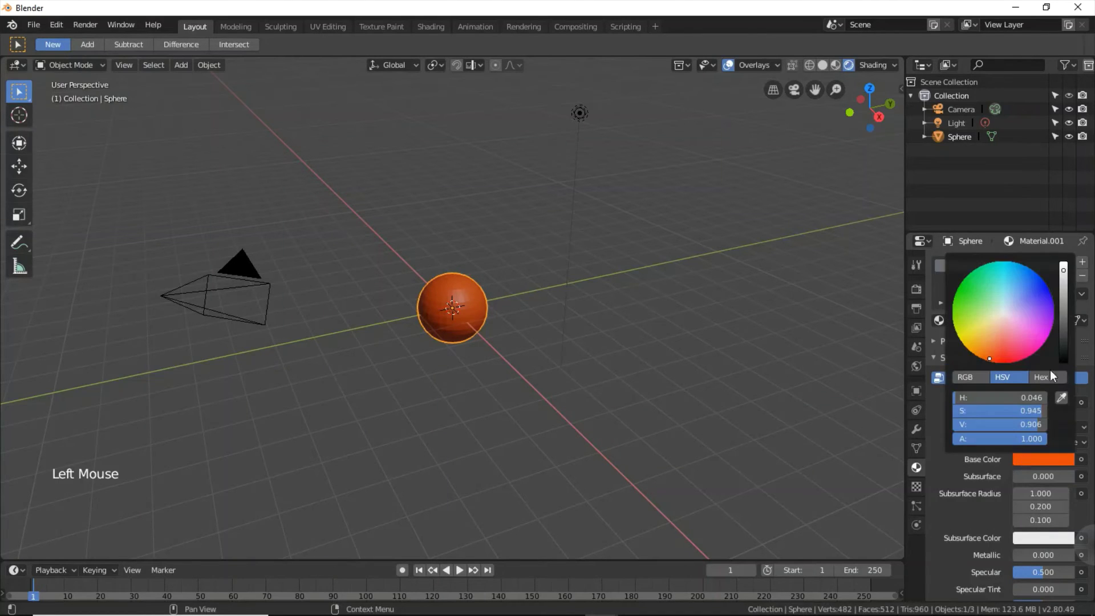
left_click(1044, 284)
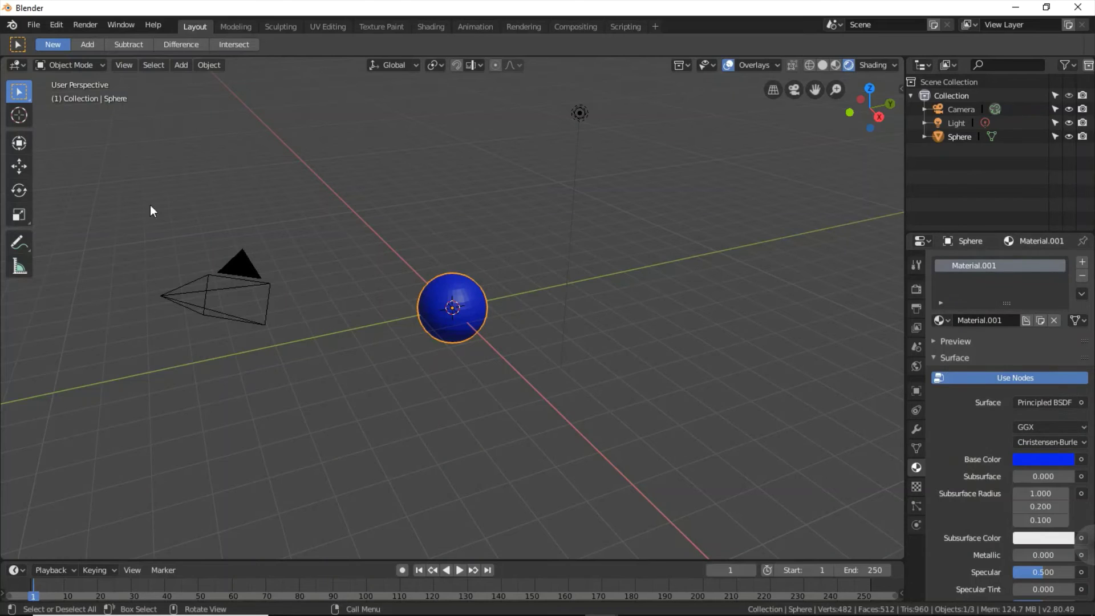
left_click(88, 28)
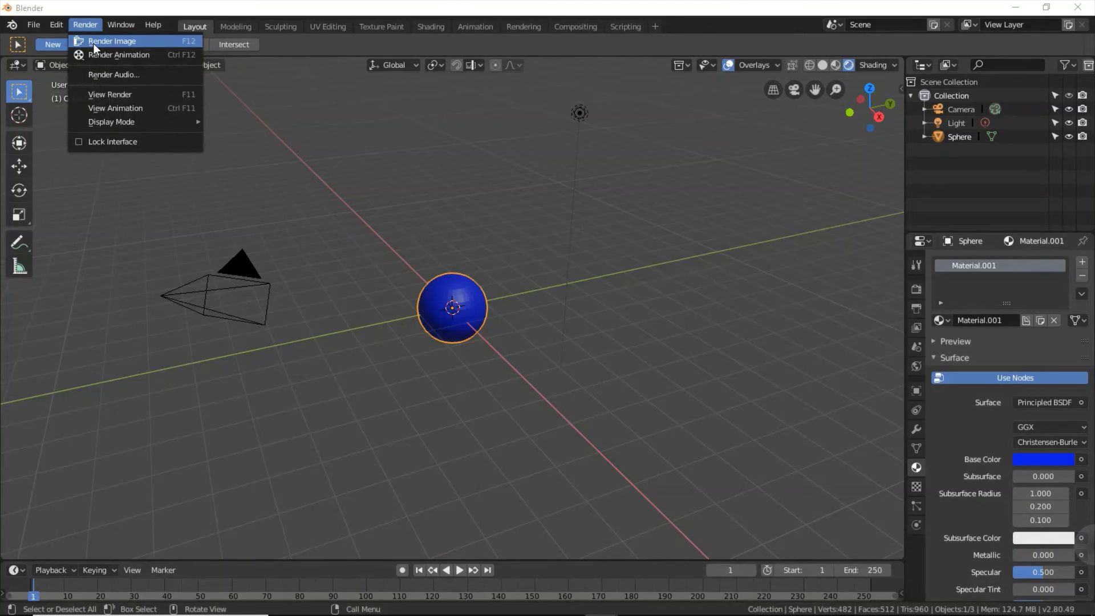
left_click(94, 42)
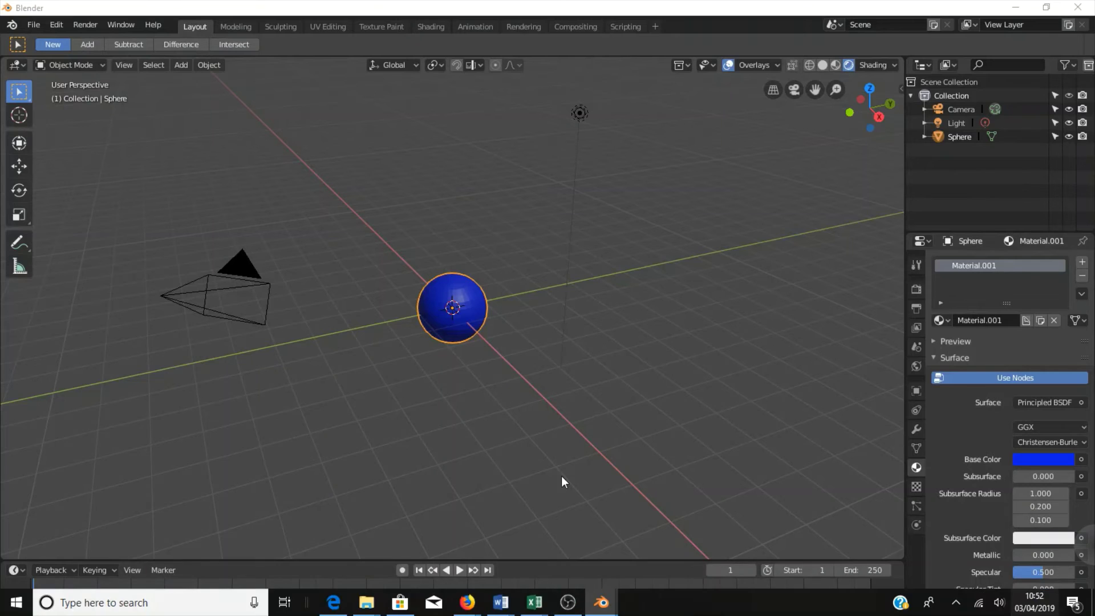
mouse_move(612, 615)
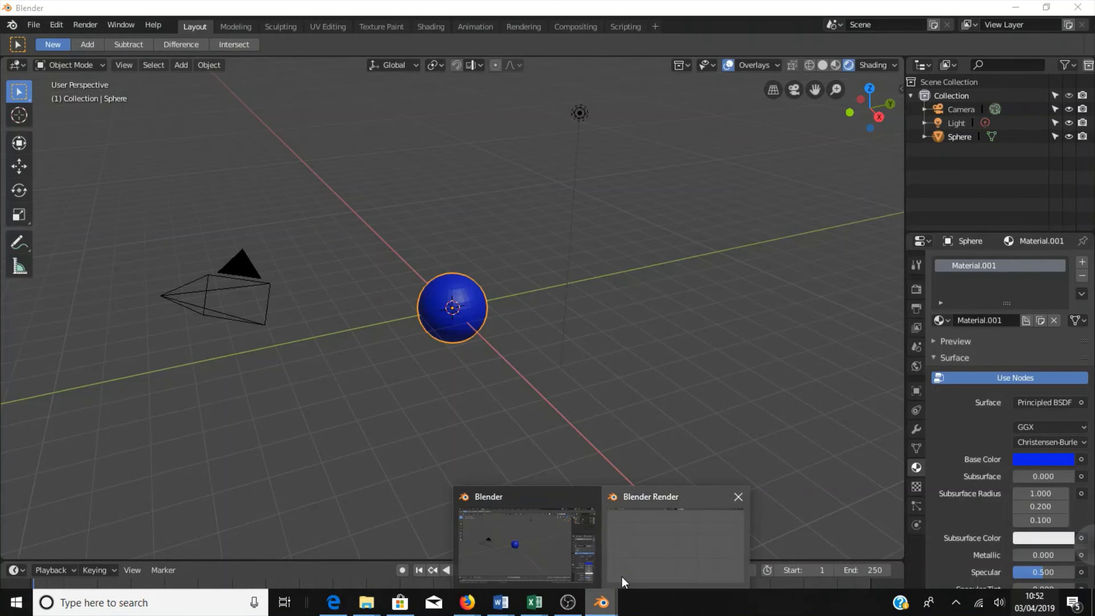
left_click(622, 576)
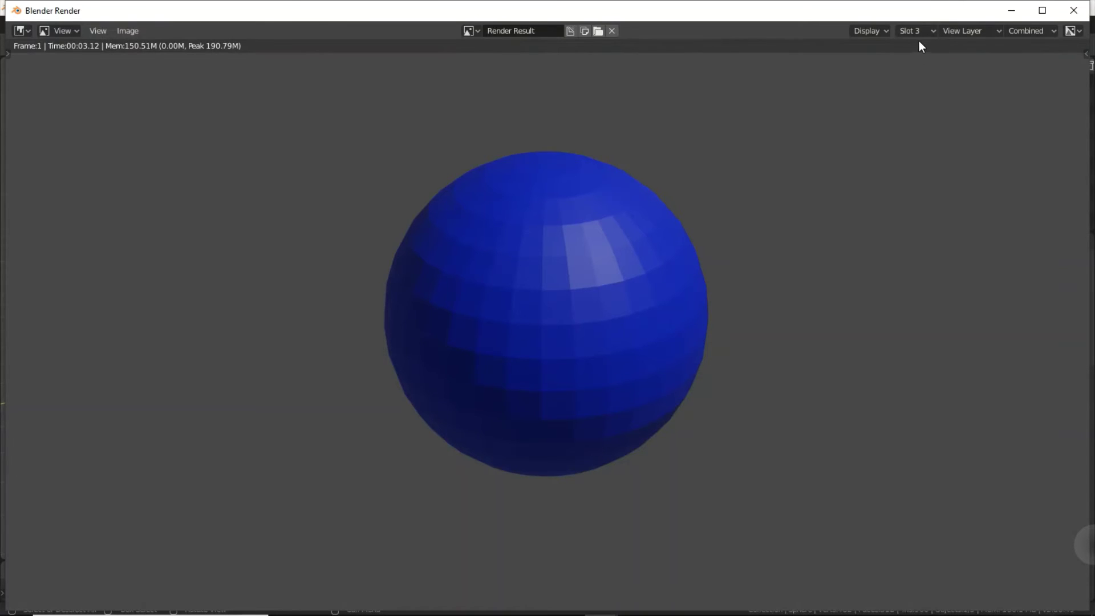
Switch the render result to Slot 4 and minimize the render window to get back to the scene
left_click(933, 33)
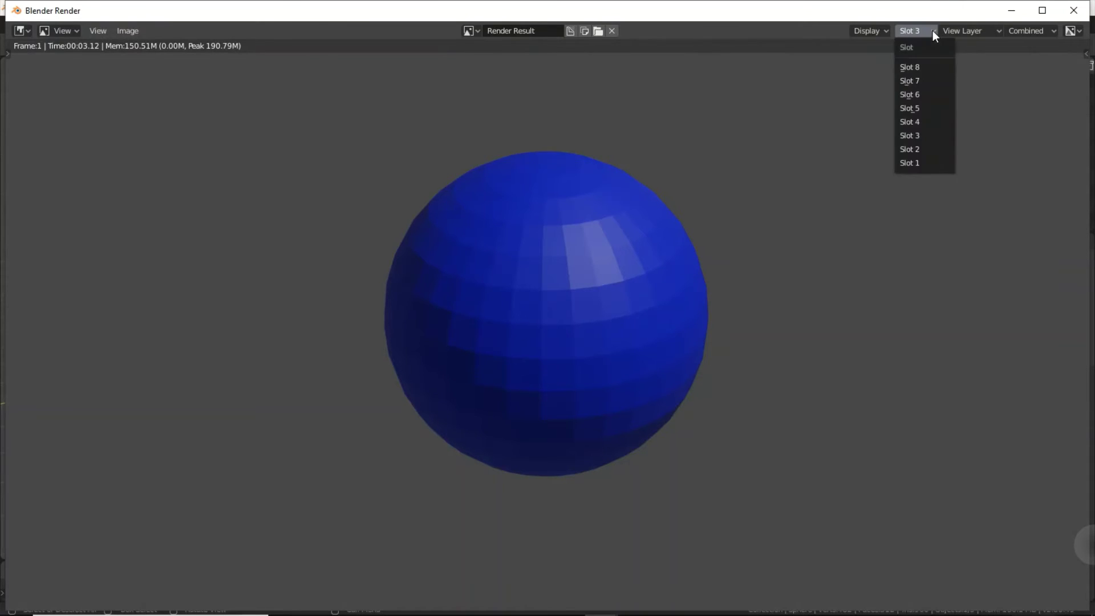
left_click(915, 121)
left_click(1008, 17)
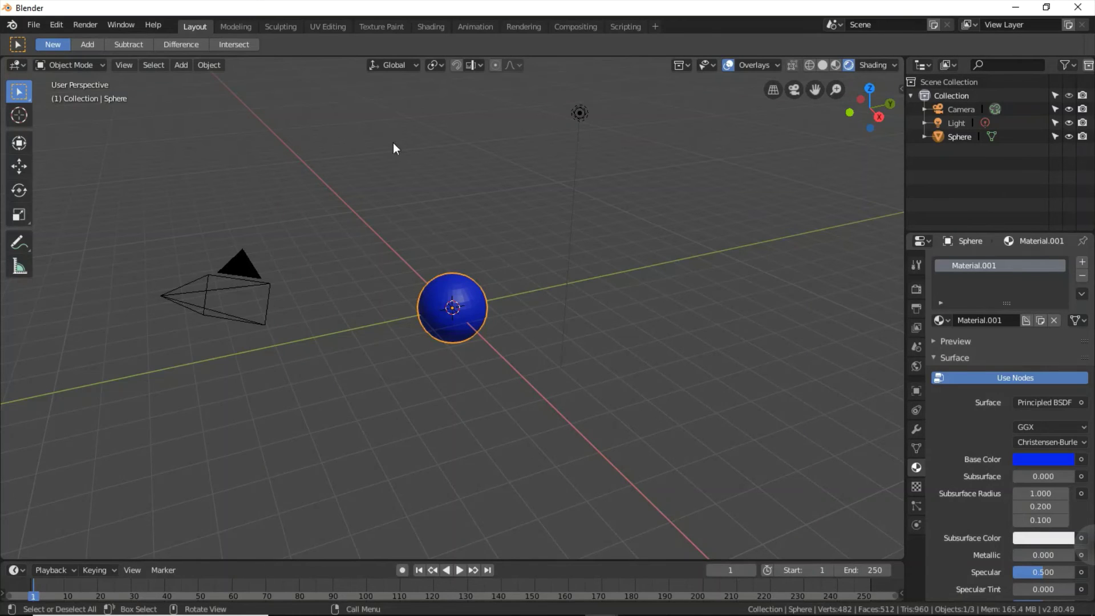
Set the sphere's base color to magenta-pink, render the image and bring up the render window
left_click(1023, 459)
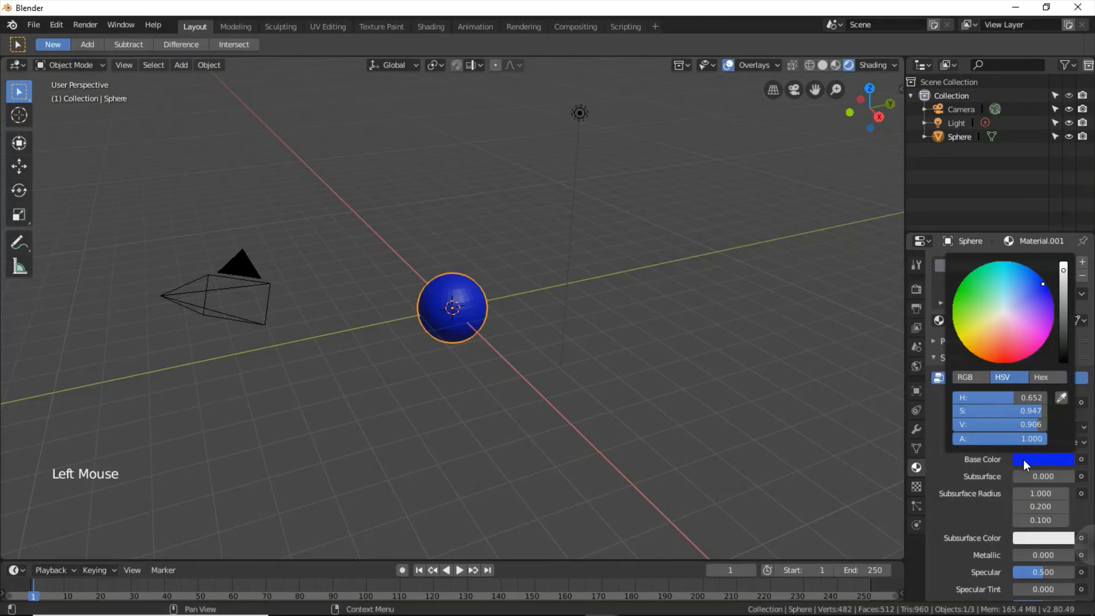
left_click(1038, 347)
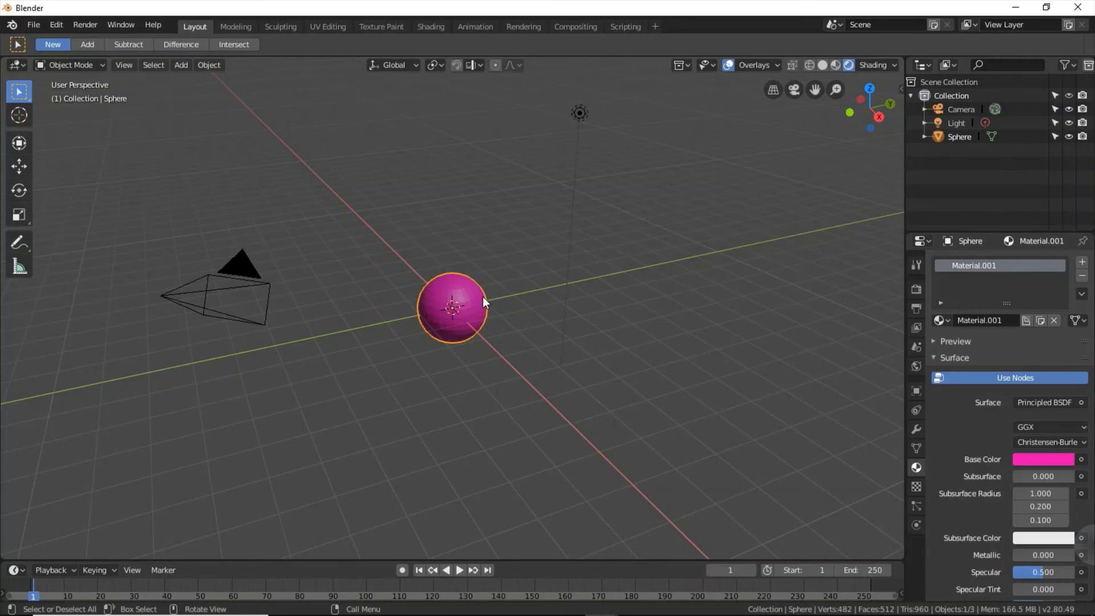
left_click(88, 26)
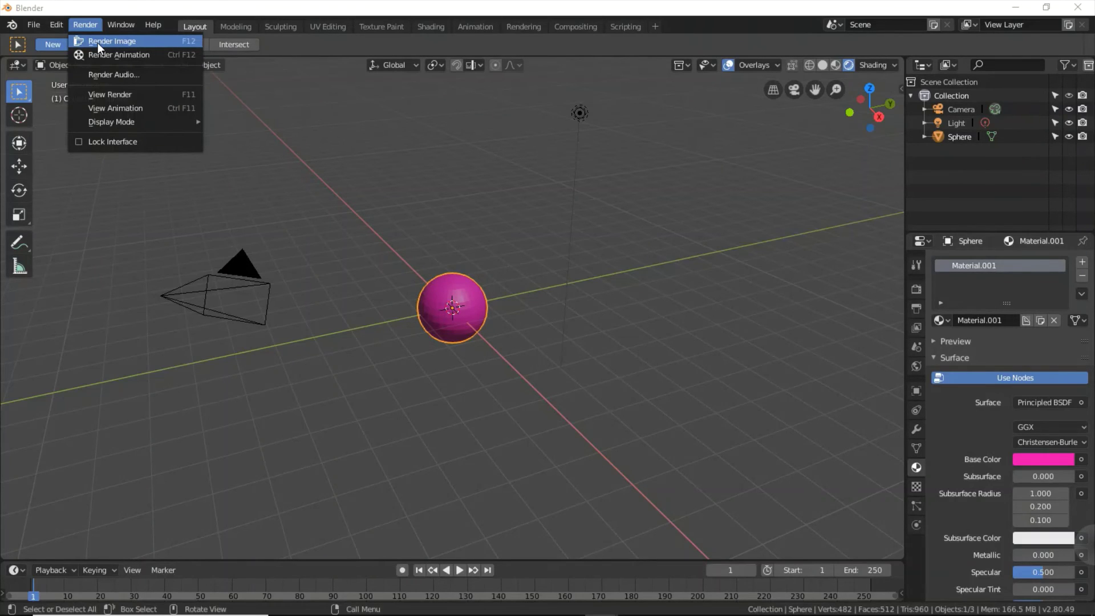
key("Escape")
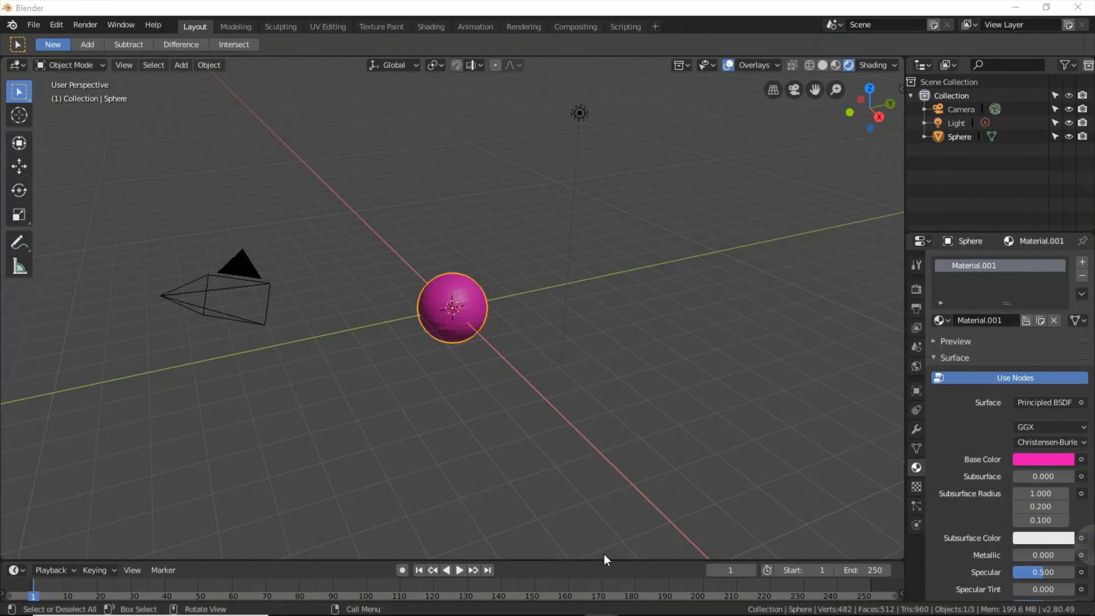
mouse_move(609, 608)
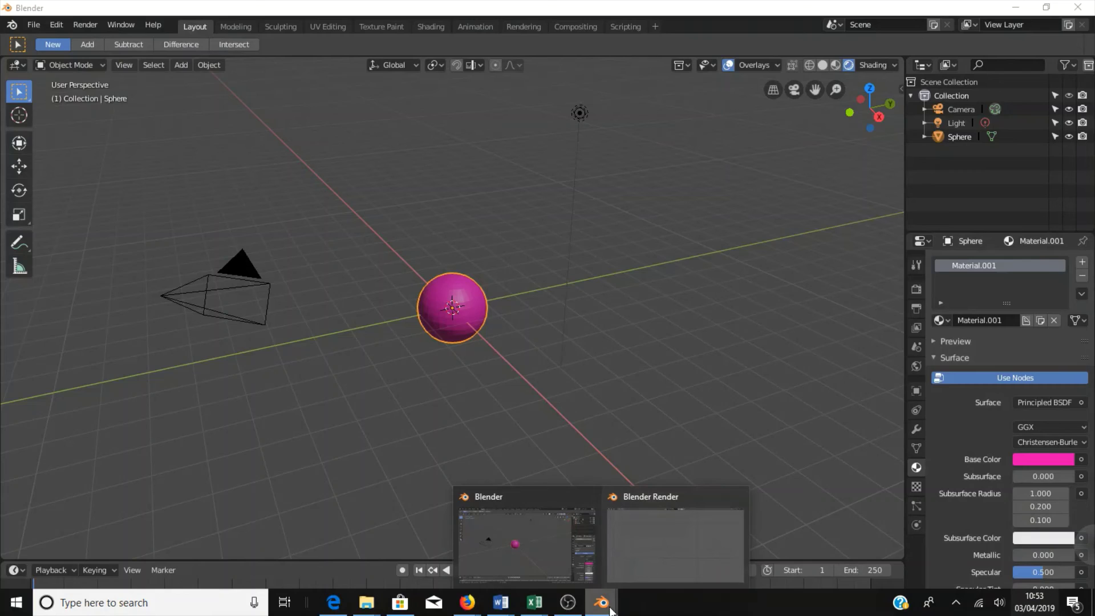
left_click(644, 569)
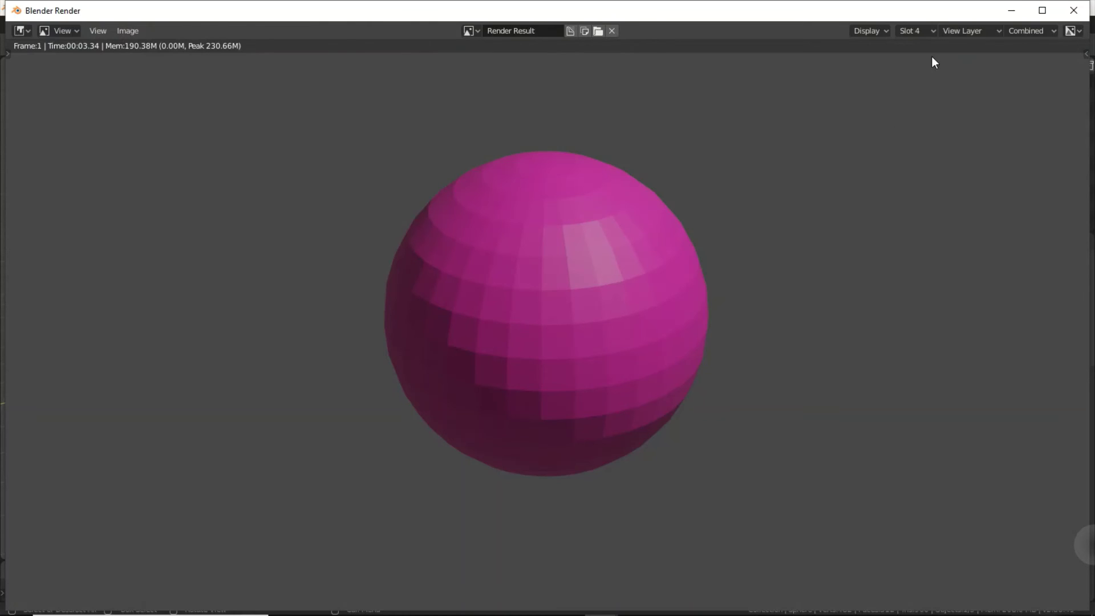
Compare the stored renders by displaying Slot 1, Slot 2, Slot 3, Slot 2 again and finally Slot 4
left_click(924, 31)
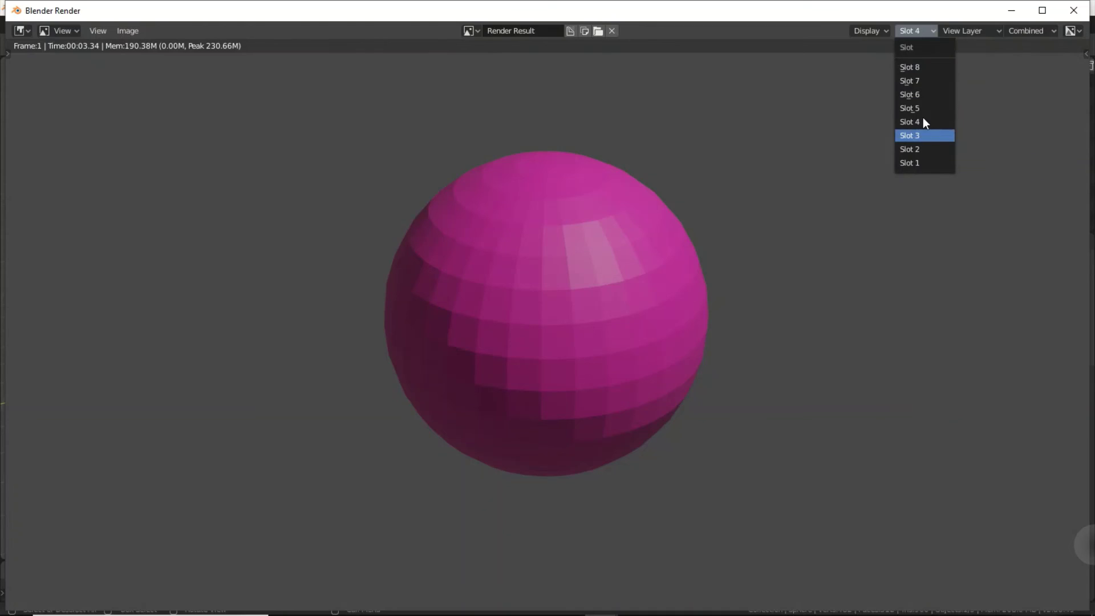
left_click(933, 31)
left_click(933, 30)
left_click(912, 162)
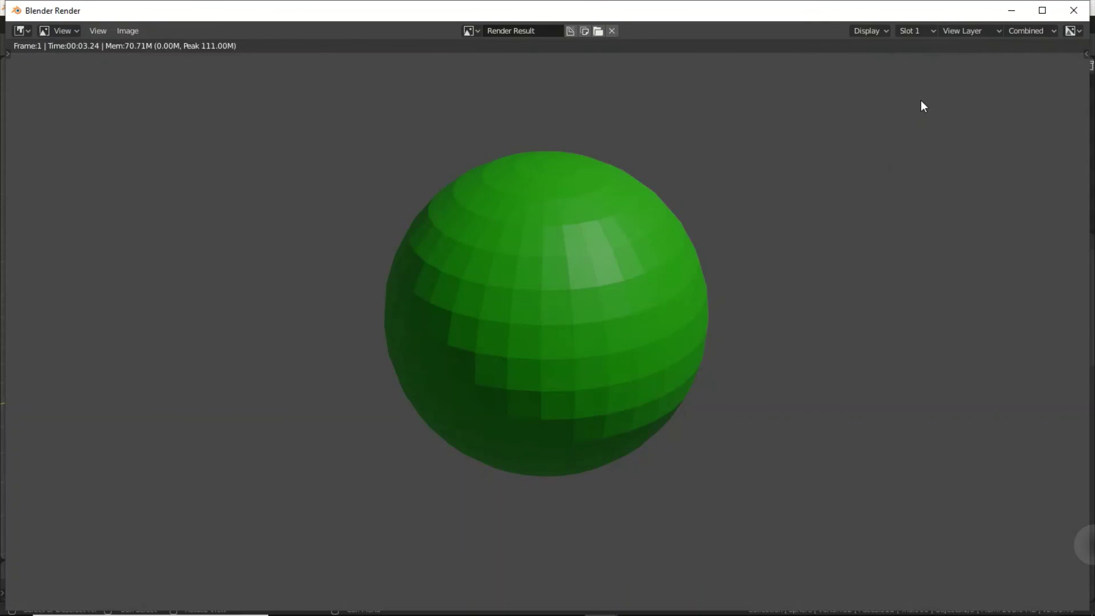
left_click(923, 32)
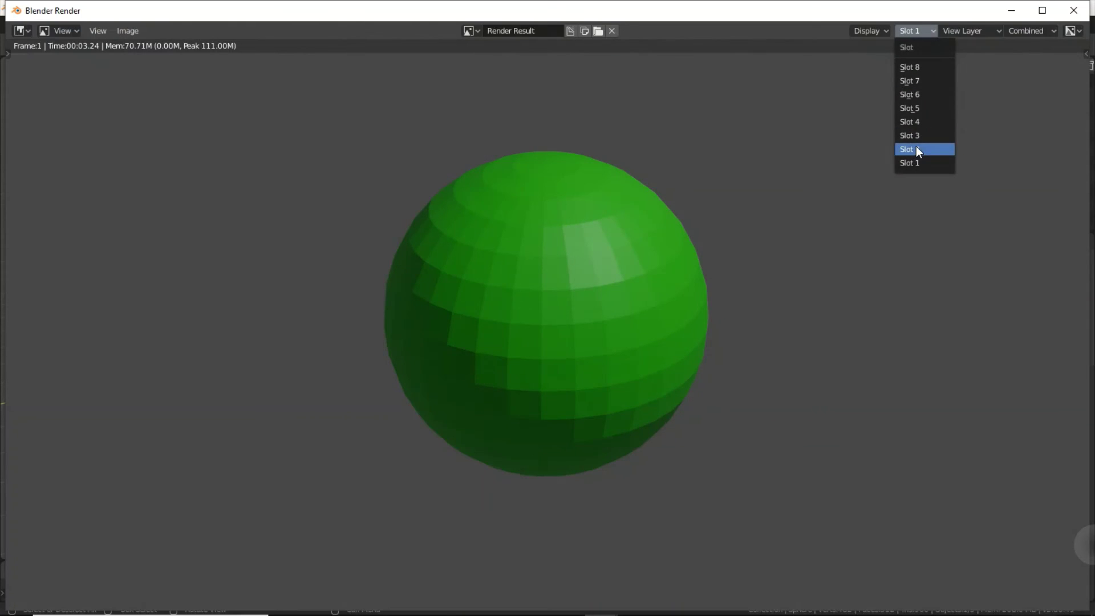
left_click(915, 147)
left_click(934, 32)
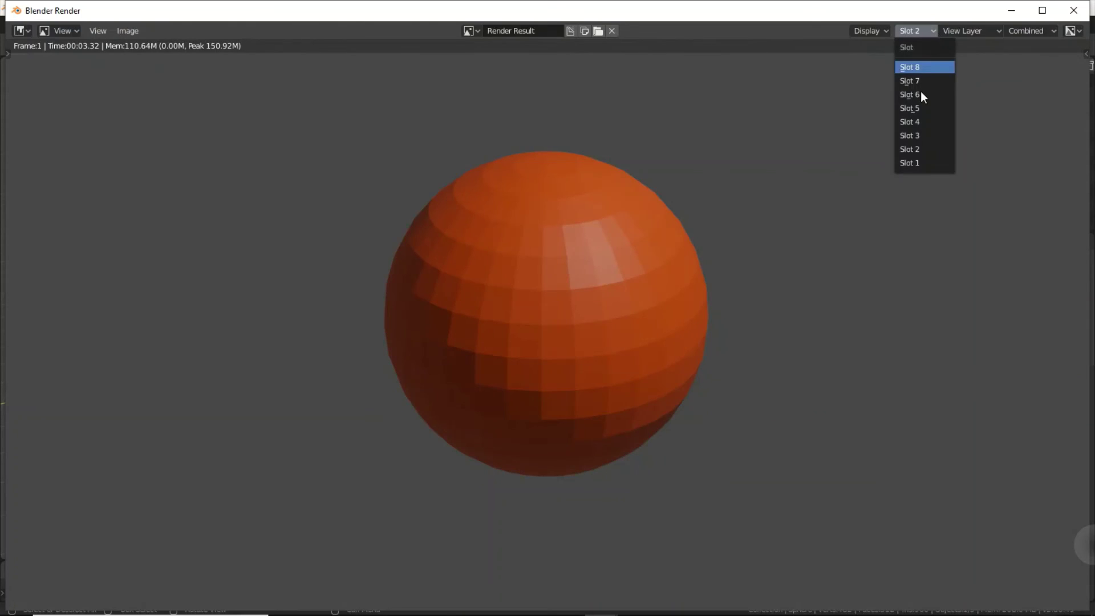
left_click(912, 137)
left_click(929, 32)
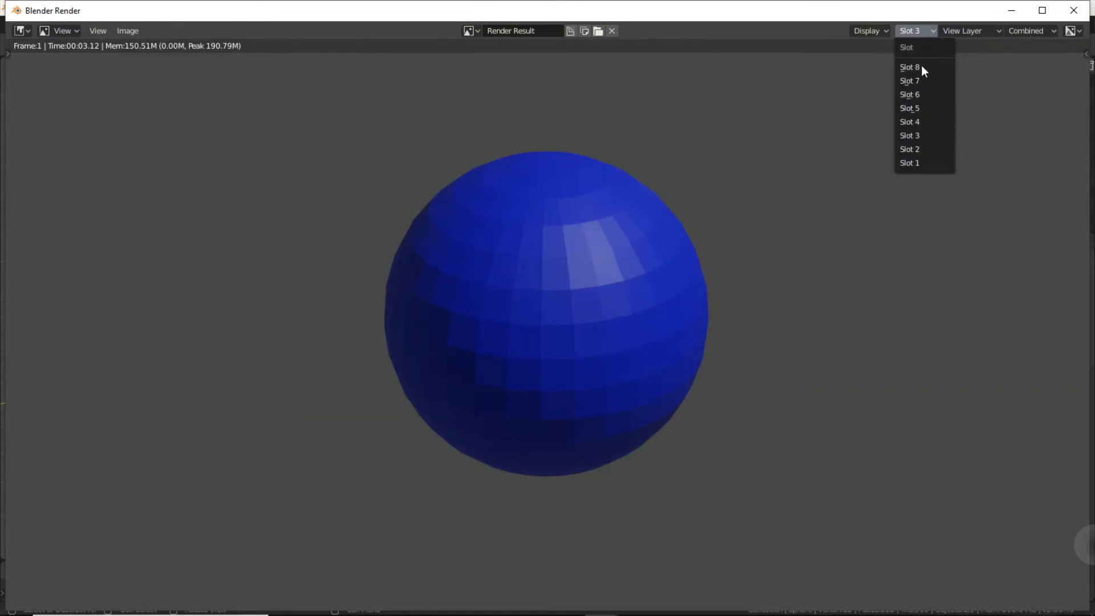
left_click(915, 147)
left_click(933, 32)
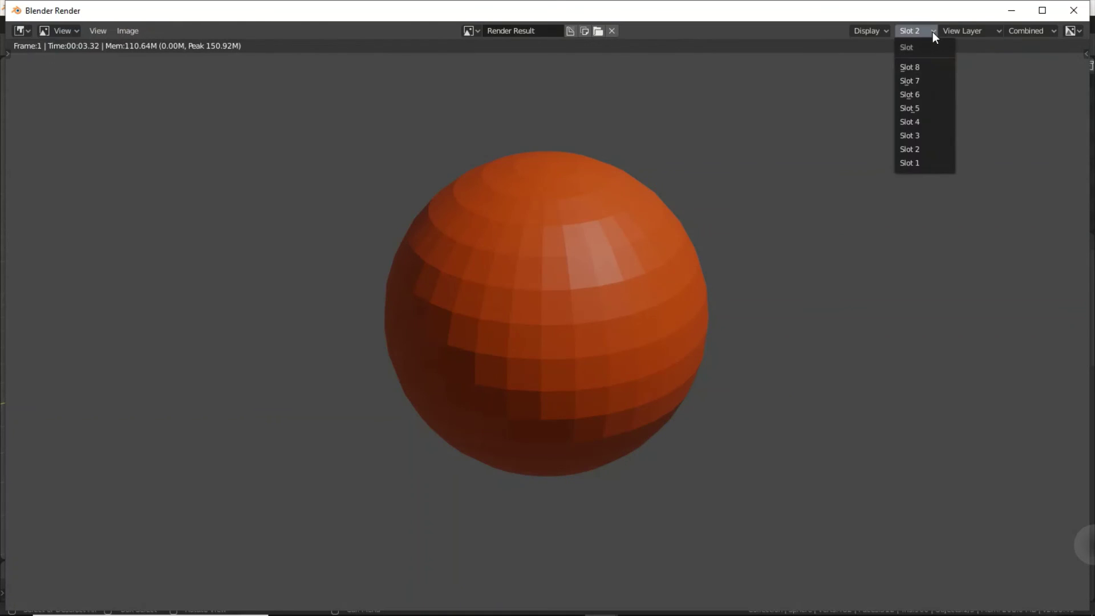
left_click(922, 122)
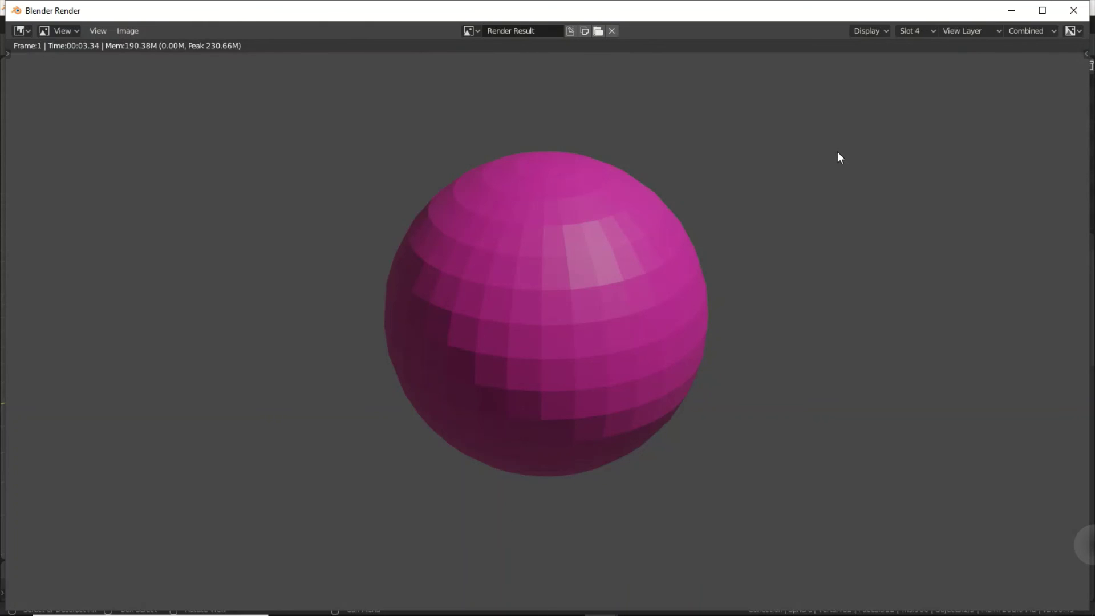
Cycle the render slots backward from Slot 4 to Slot 2 and forward again past Slot 4 to Slot 1
key("alt+j")
key("alt+j")
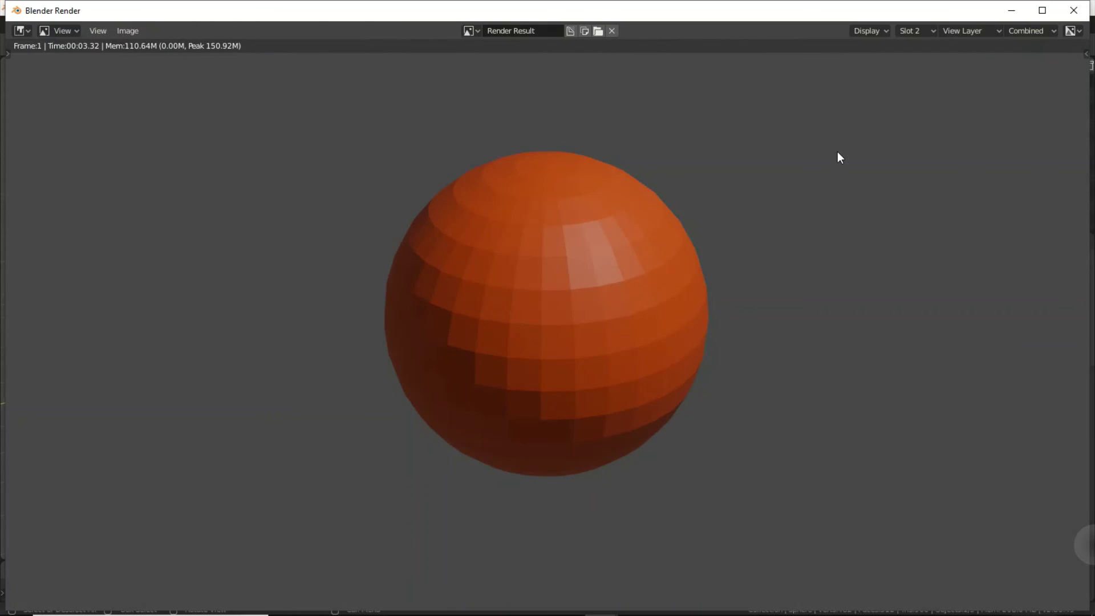
key("j")
key("j")
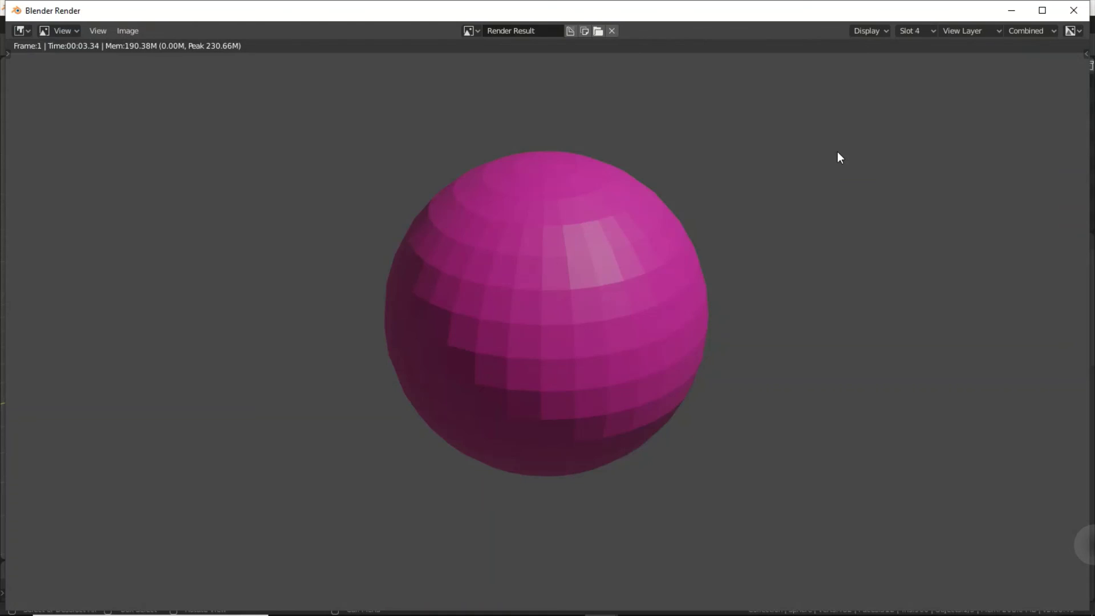
key("j")
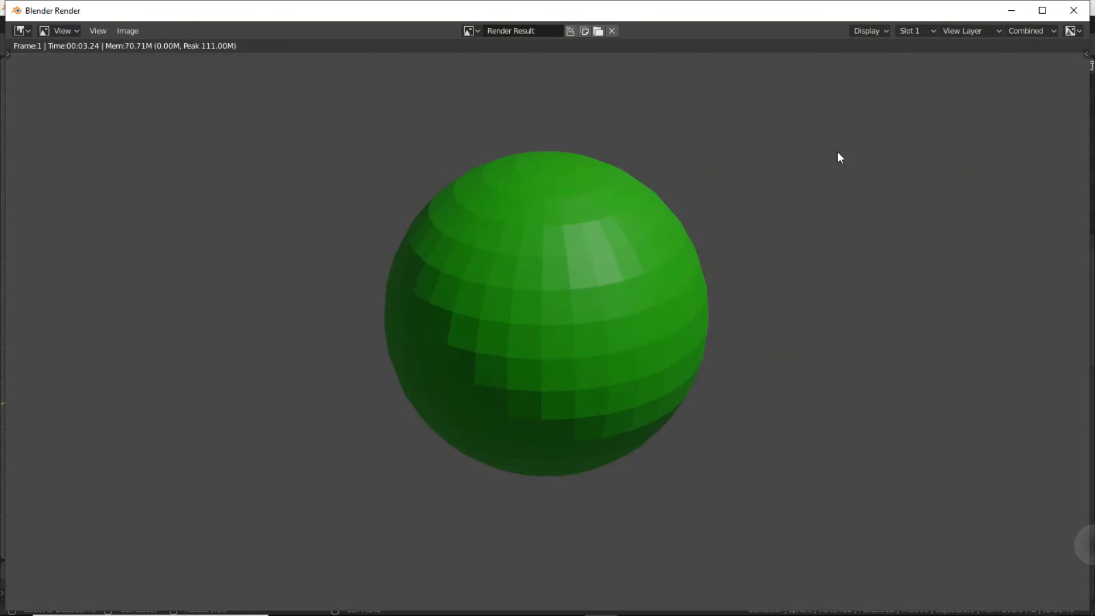